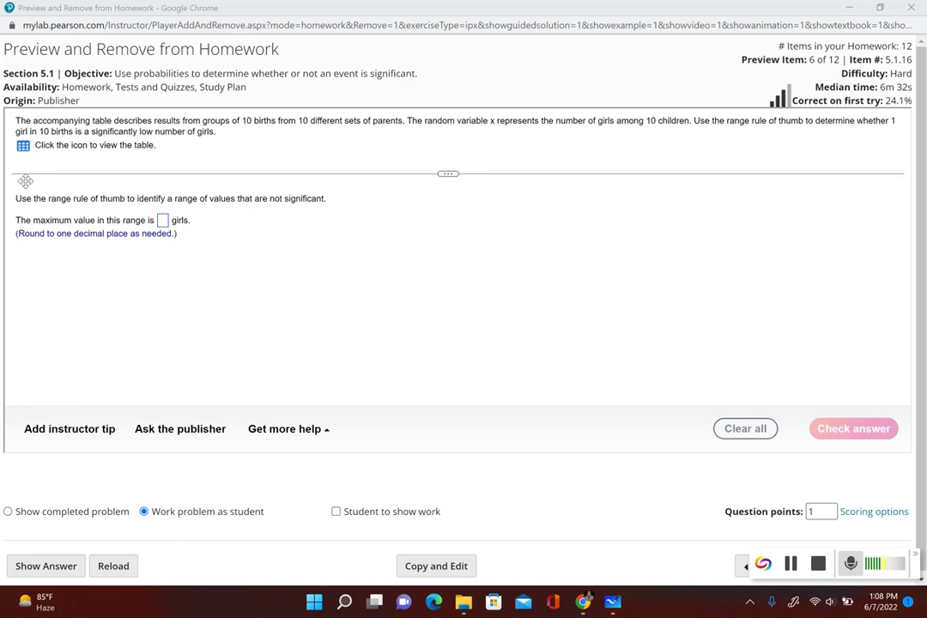
Load the girls-per-10-births x and P(x) table into StatCrunch and list the Stat Calculators
click(23, 146)
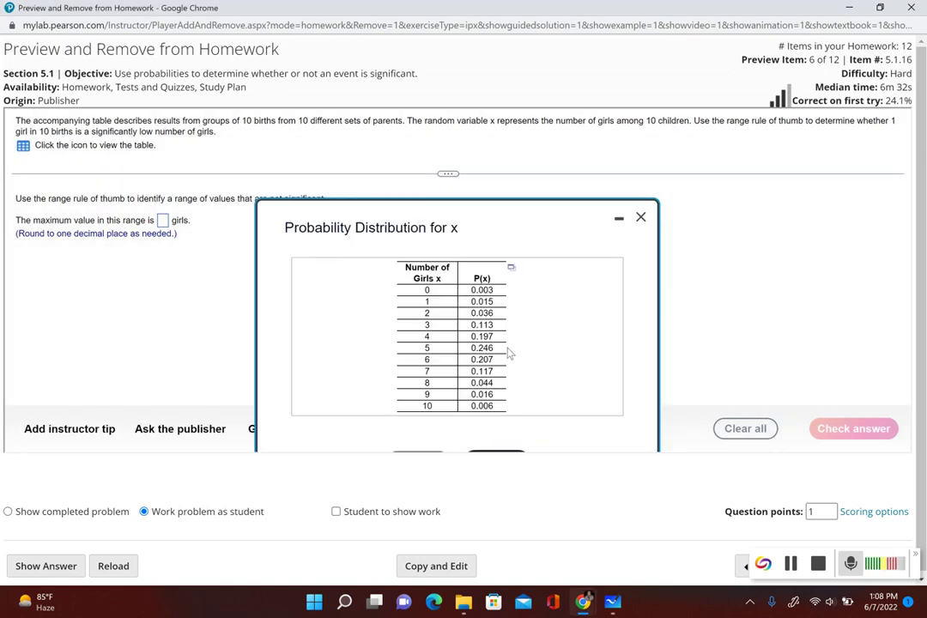
click(511, 269)
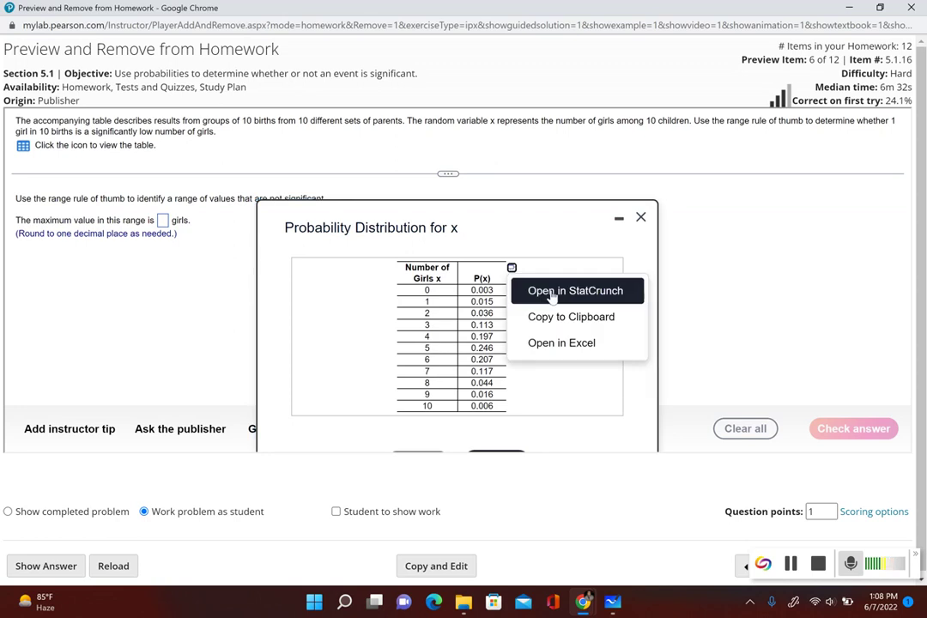
click(552, 292)
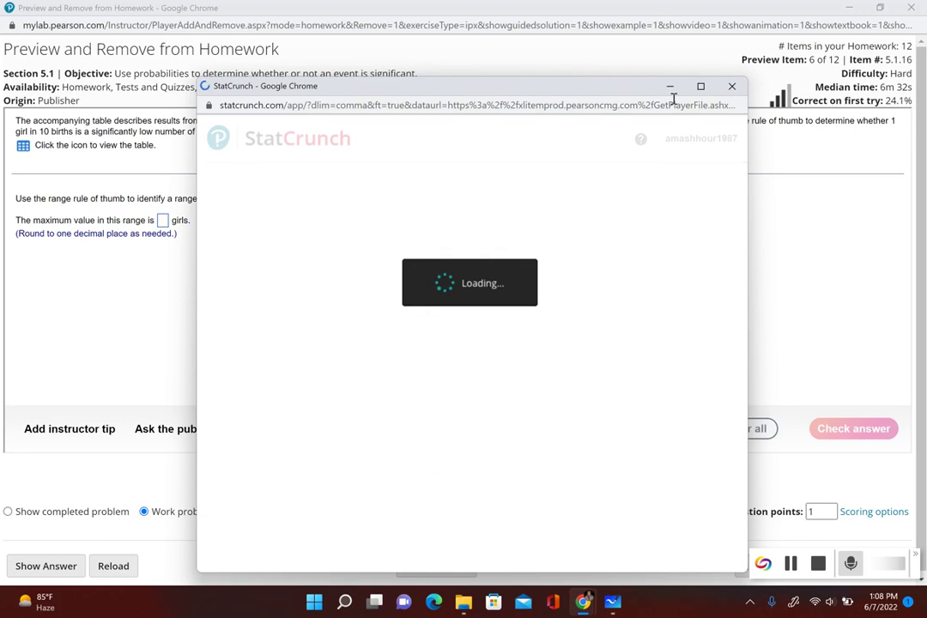
click(444, 196)
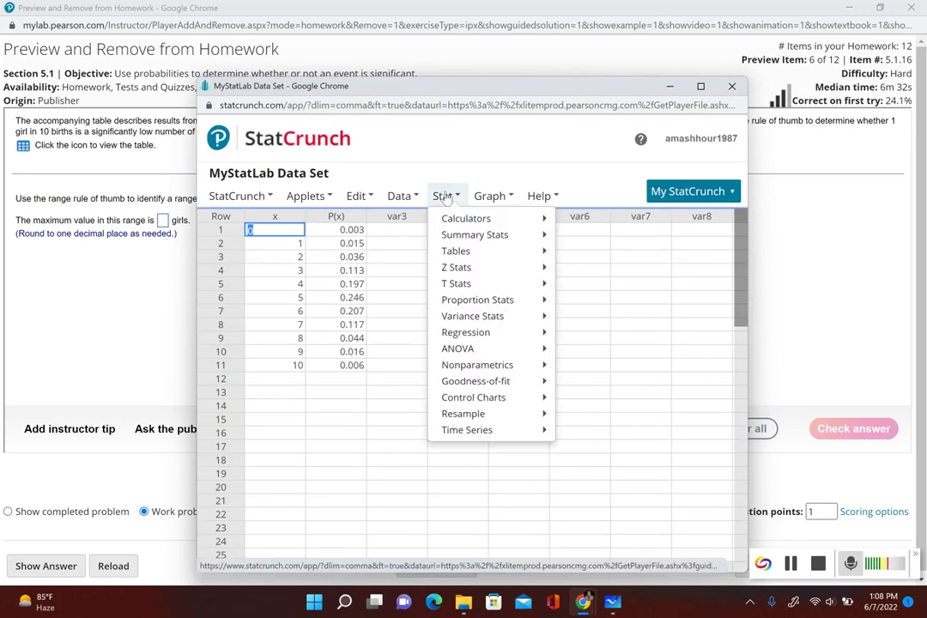
mouse_move(448, 221)
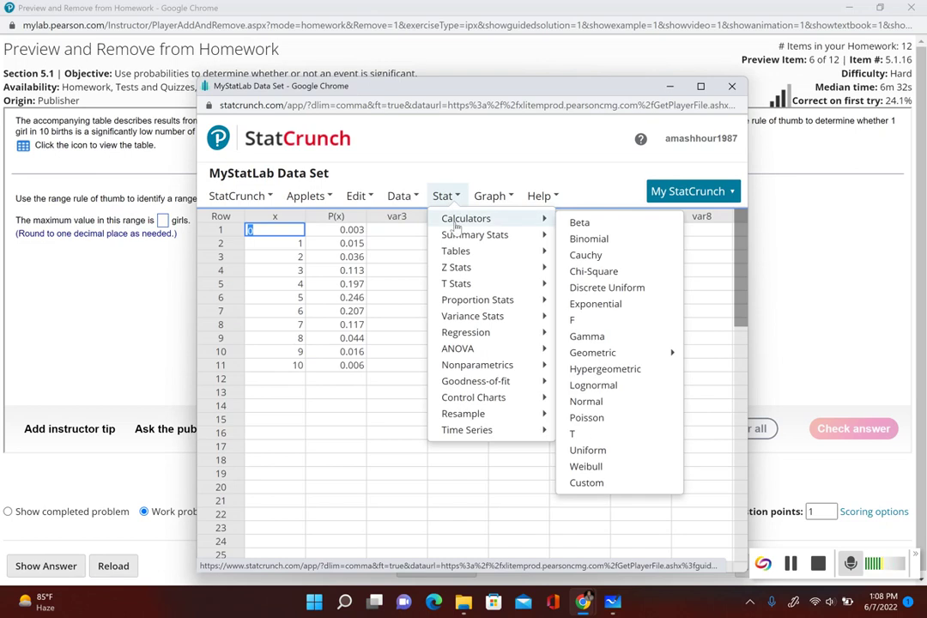
Run a Custom calculator with x values and P(x) weights (mean 5.061, SD 1.6617097), StatCrunch snapped left
click(584, 482)
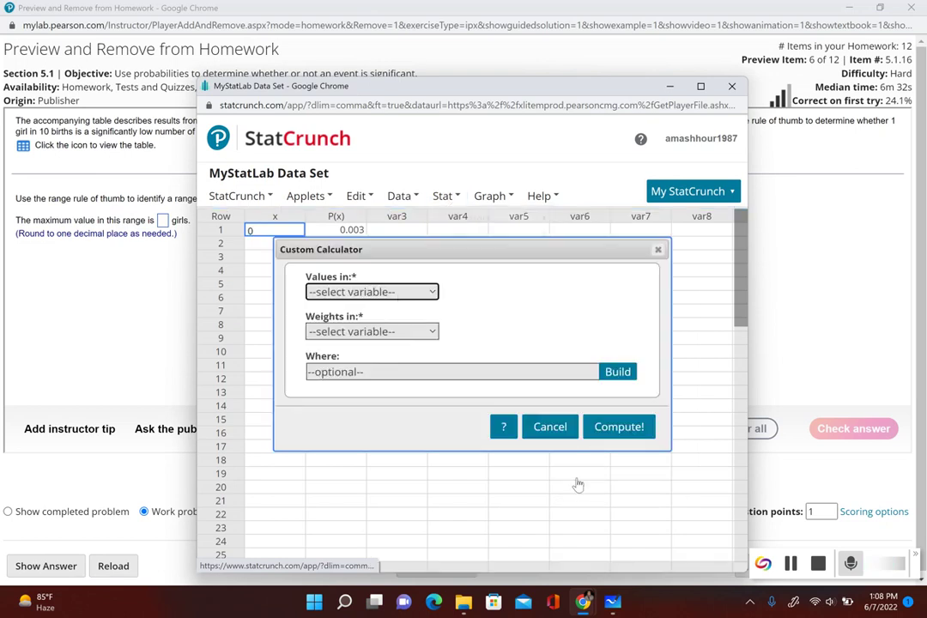
click(398, 296)
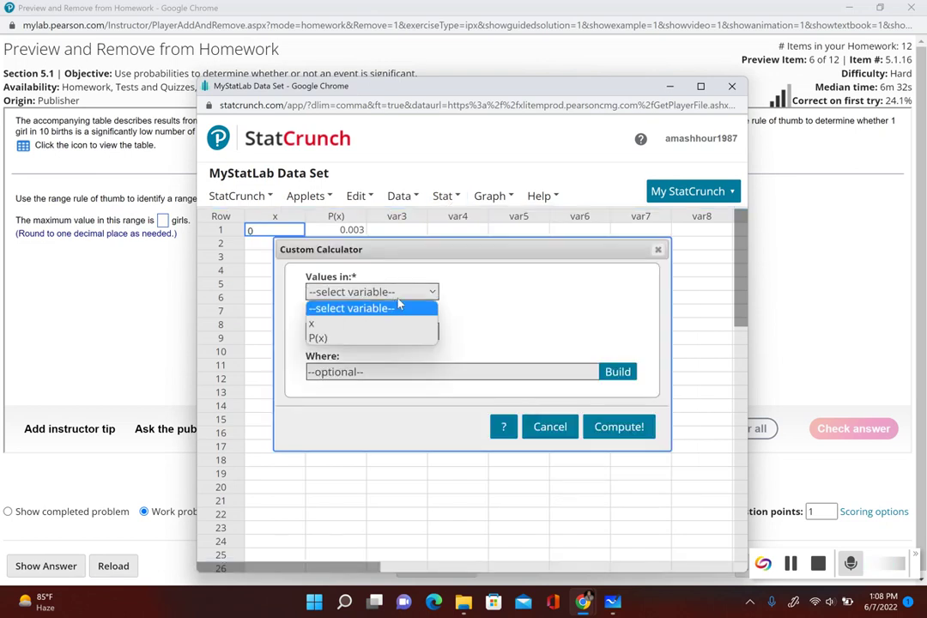
click(328, 321)
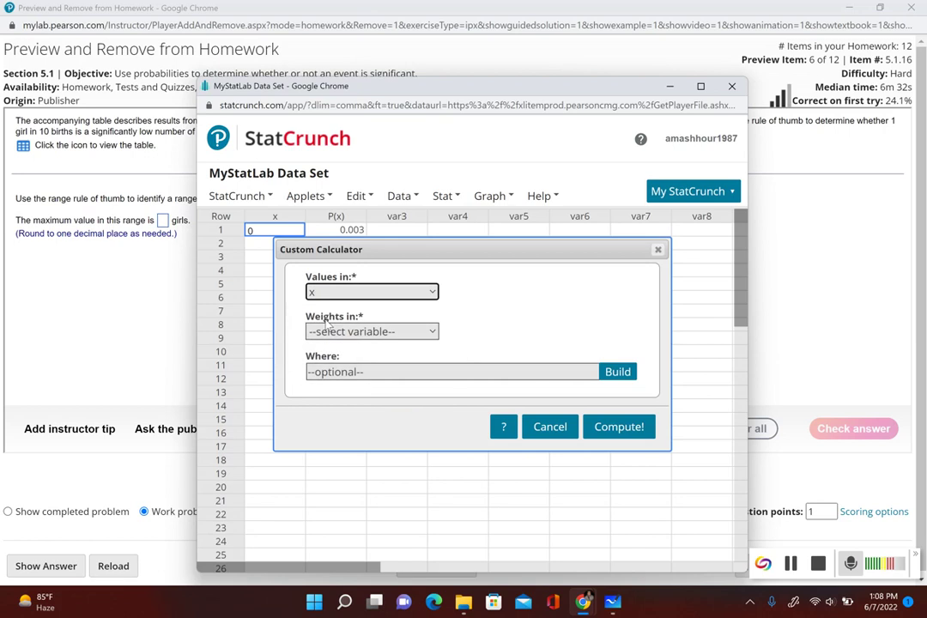
click(382, 335)
click(334, 378)
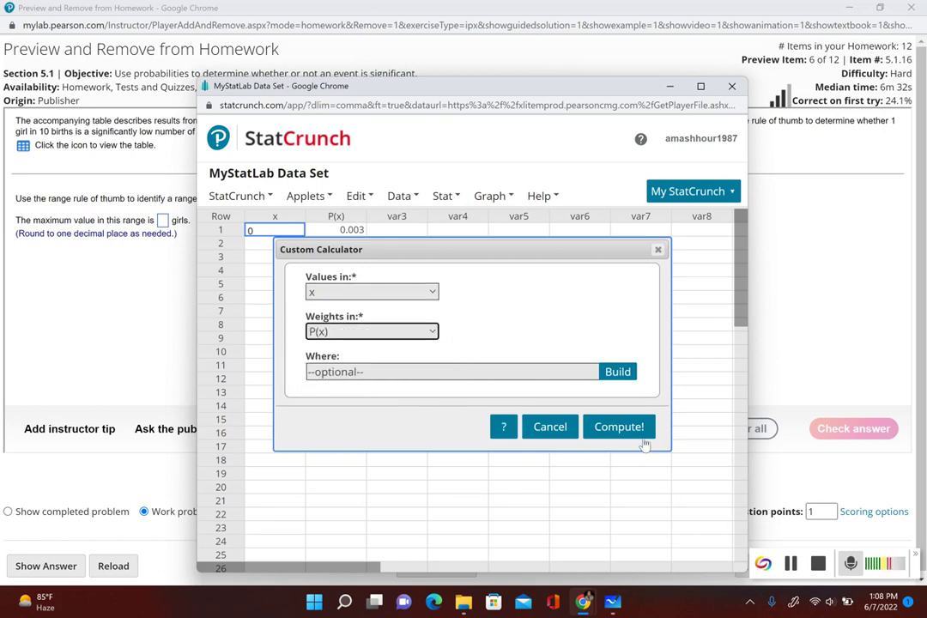
click(619, 426)
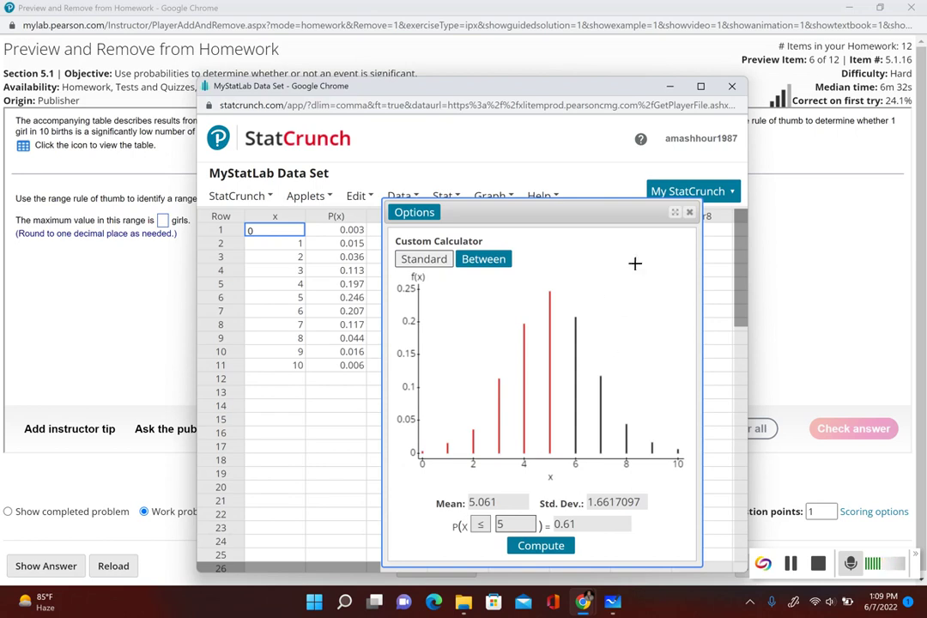
mouse_move(700, 86)
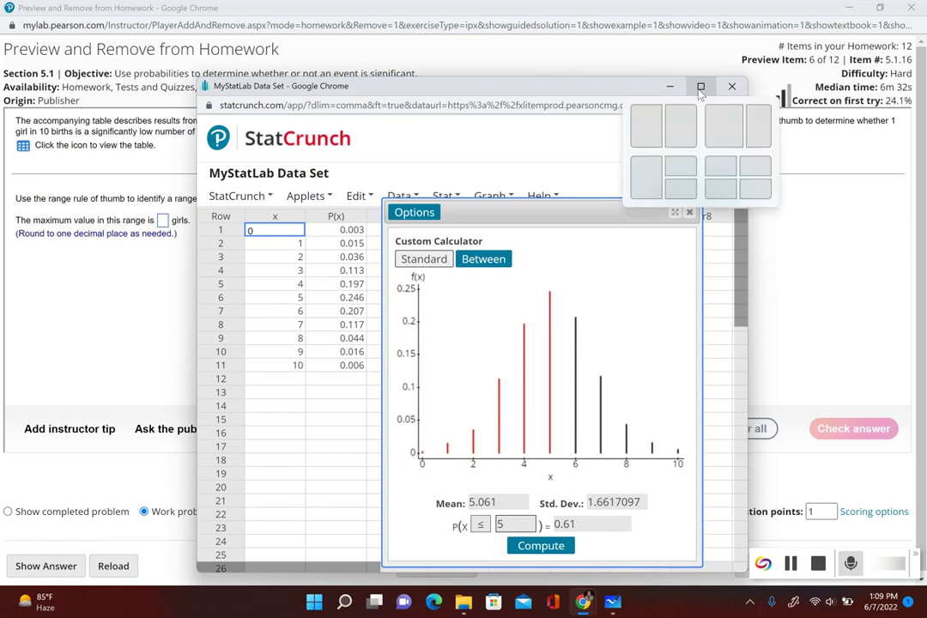
click(649, 117)
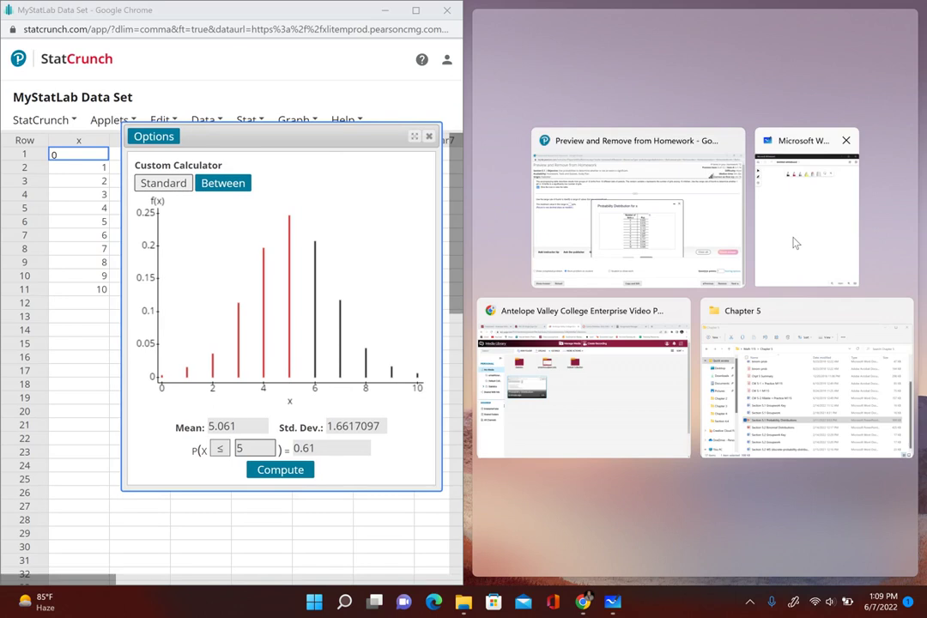
Snap the whiteboard to the right half and handwrite μ = 5.1 and σ = 1.7
click(796, 244)
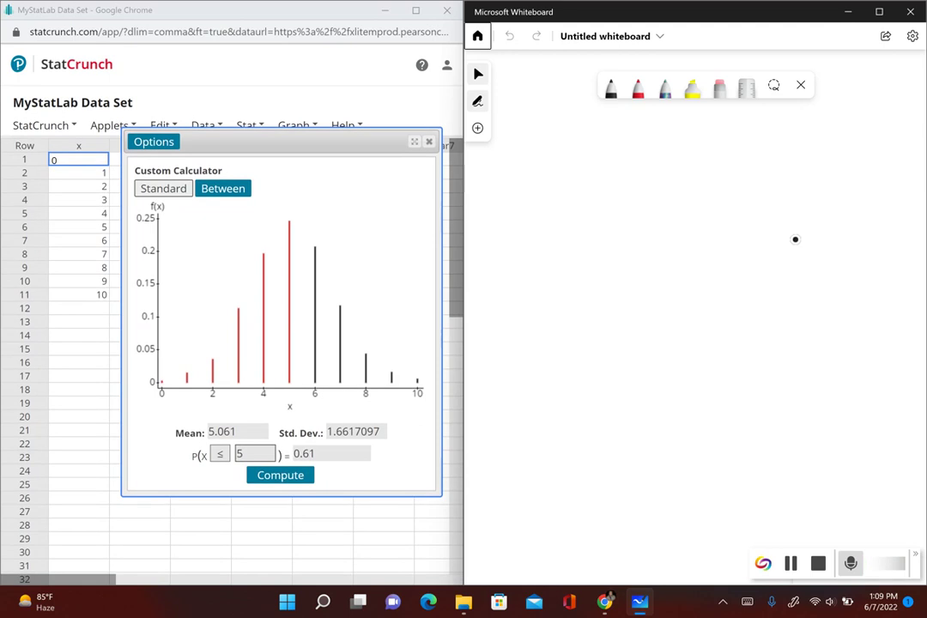
mouse_move(529, 161)
mouse_down()
mouse_move(542, 145)
mouse_move(646, 154)
mouse_up()
click(631, 155)
mouse_move(732, 142)
mouse_down()
mouse_move(714, 145)
mouse_move(786, 156)
mouse_move(826, 140)
mouse_move(821, 157)
mouse_up()
click(801, 156)
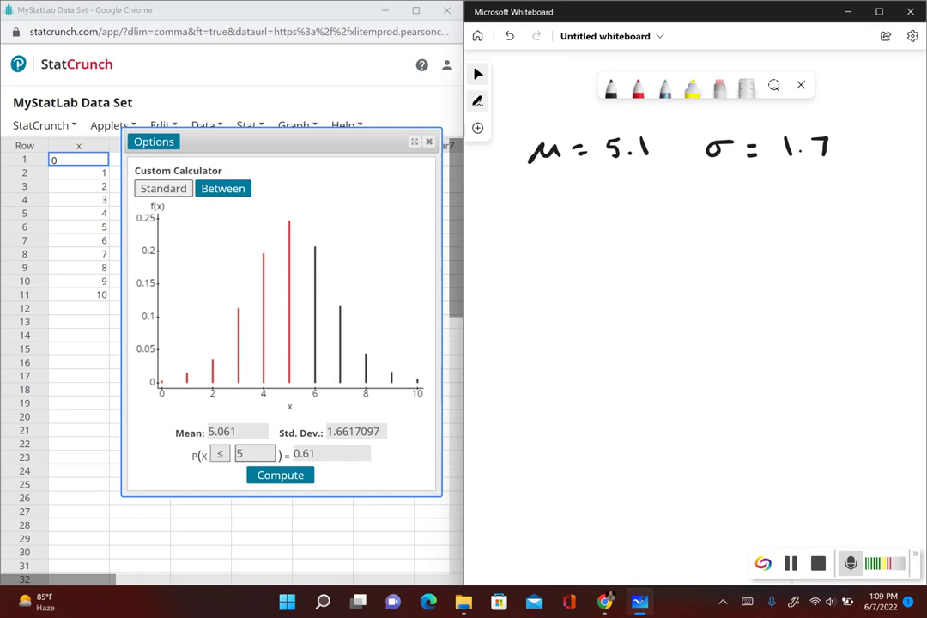
Handwrite μ + 2σ = 5.1 + 2(1.7) on a new line
mouse_move(520, 207)
mouse_down()
mouse_move(508, 230)
mouse_move(674, 206)
mouse_up()
drag(664, 213, 675, 213)
click(478, 74)
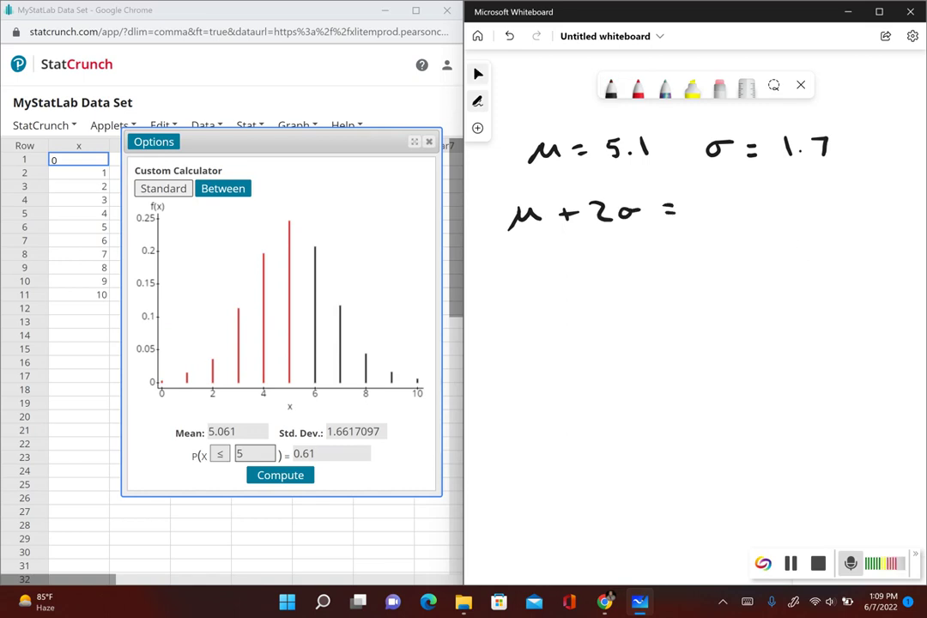
click(478, 101)
mouse_move(712, 192)
mouse_down()
mouse_move(728, 192)
mouse_move(712, 216)
mouse_move(787, 206)
mouse_up()
click(736, 212)
mouse_move(793, 197)
mouse_down()
mouse_move(817, 216)
mouse_move(882, 213)
mouse_up()
click(841, 213)
Continue the working with = 5.1 + 3.4 = 8.5 as the maximum
drag(678, 246, 692, 246)
drag(680, 255, 722, 259)
mouse_move(727, 242)
mouse_down()
mouse_move(754, 259)
mouse_move(800, 245)
mouse_up()
click(744, 258)
mouse_move(817, 239)
mouse_down()
mouse_move(819, 257)
mouse_move(862, 253)
mouse_up()
click(843, 255)
mouse_move(719, 297)
mouse_down()
mouse_move(768, 287)
mouse_move(771, 299)
mouse_move(777, 291)
mouse_move(805, 301)
mouse_up()
drag(804, 288, 813, 287)
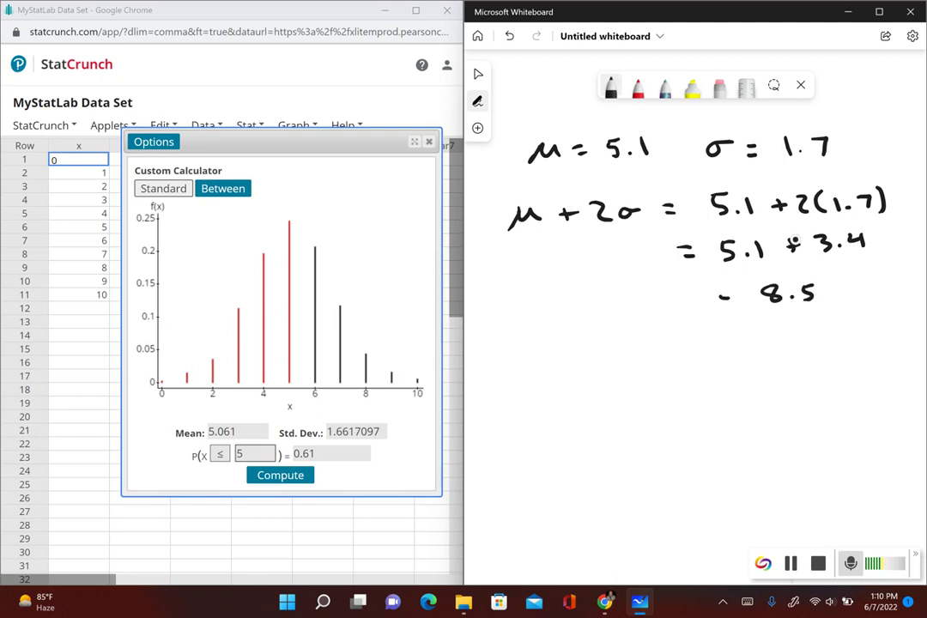
drag(719, 291, 730, 290)
click(478, 74)
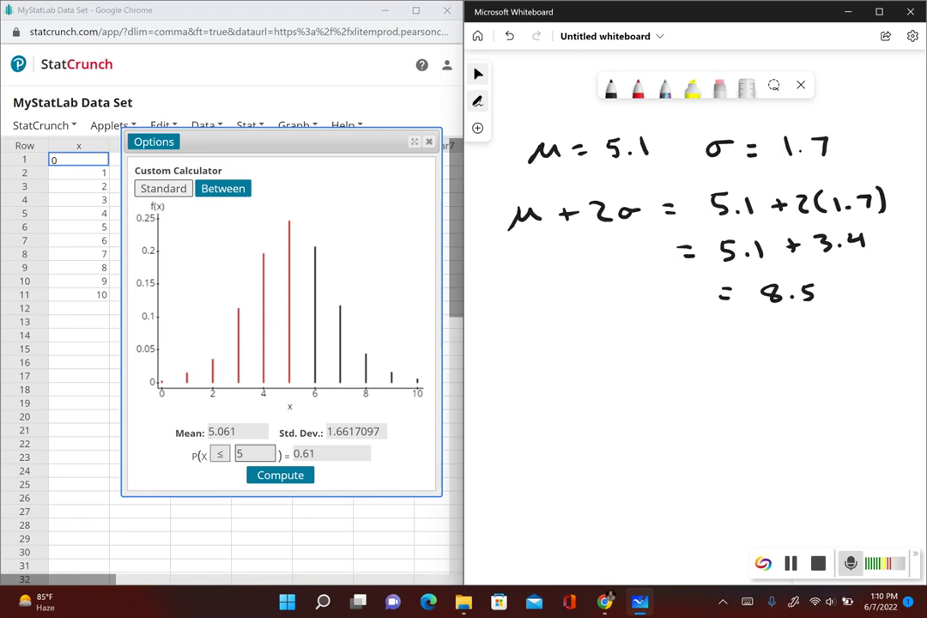
Handwrite μ − 2σ = 5.1 − 2(1.7) below the maximum working
click(478, 100)
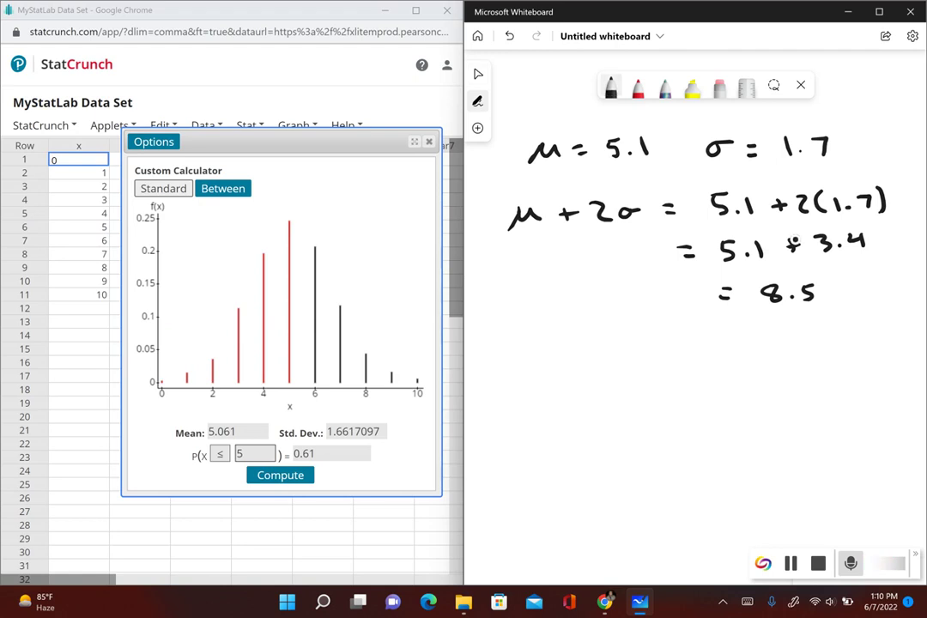
mouse_move(517, 346)
mouse_down()
mouse_move(513, 366)
mouse_move(532, 347)
mouse_move(544, 359)
mouse_move(572, 358)
mouse_move(588, 346)
mouse_move(606, 366)
mouse_move(690, 352)
mouse_up()
mouse_move(678, 360)
mouse_down()
mouse_move(732, 347)
mouse_move(723, 363)
mouse_move(761, 368)
mouse_move(816, 362)
mouse_up()
click(743, 361)
mouse_move(831, 341)
mouse_down()
mouse_move(866, 347)
mouse_move(889, 364)
mouse_up()
Continue the working with = 5.1 − 3.4 = 1.7 as the minimum
mouse_move(668, 397)
mouse_down()
mouse_move(749, 404)
mouse_move(750, 412)
mouse_move(782, 398)
mouse_move(848, 415)
mouse_up()
click(737, 410)
click(825, 412)
drag(672, 438, 688, 447)
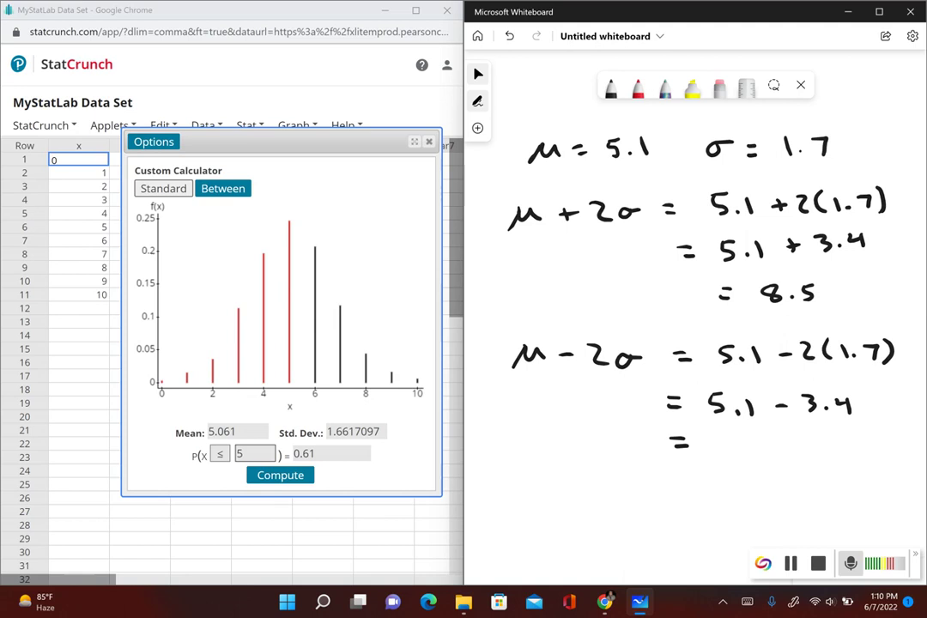
mouse_move(721, 431)
mouse_down()
mouse_move(722, 446)
mouse_move(752, 445)
mouse_up()
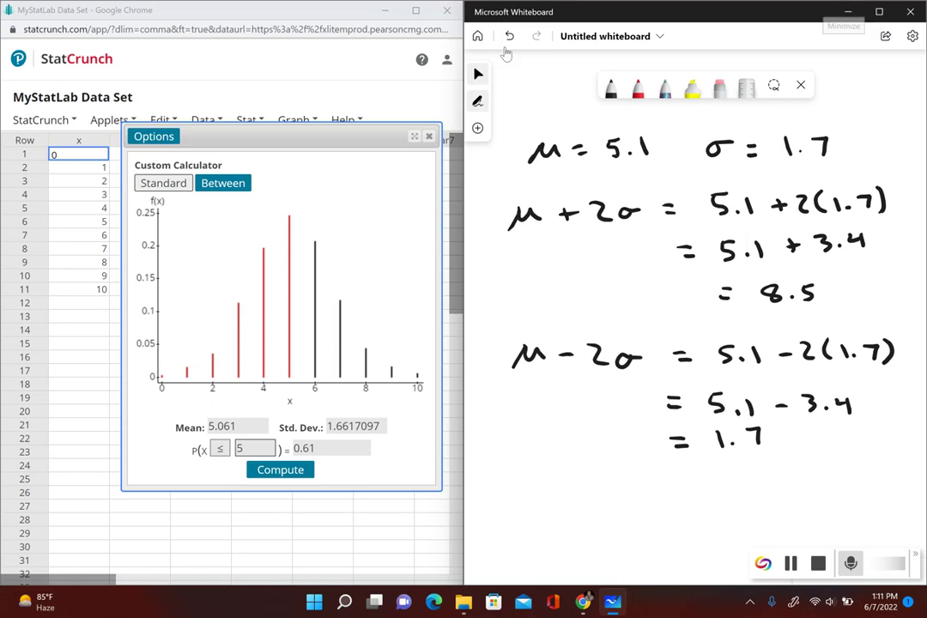
Minimize StatCrunch, snap the homework page left, and close the probability distribution table
click(385, 10)
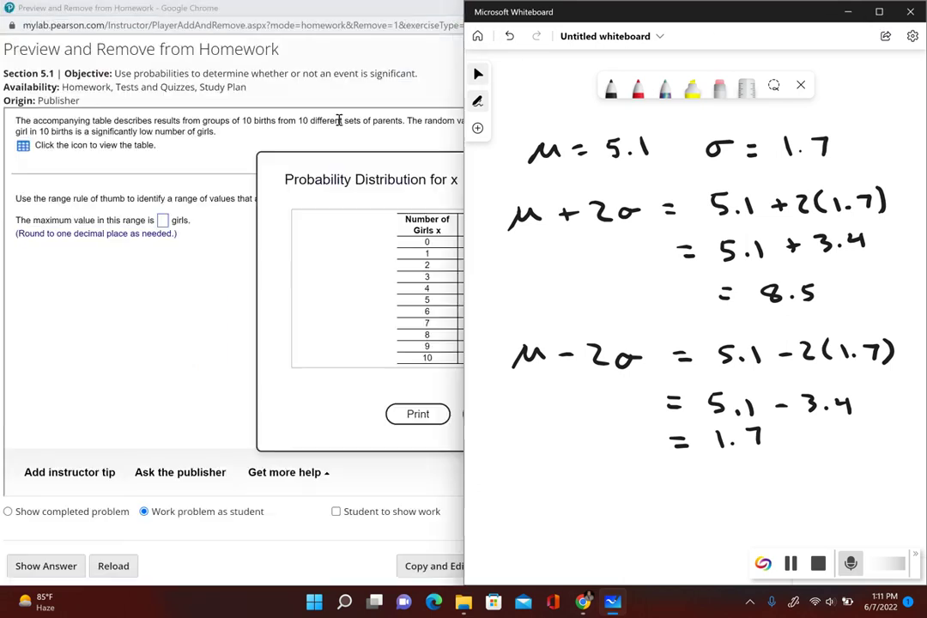
click(316, 146)
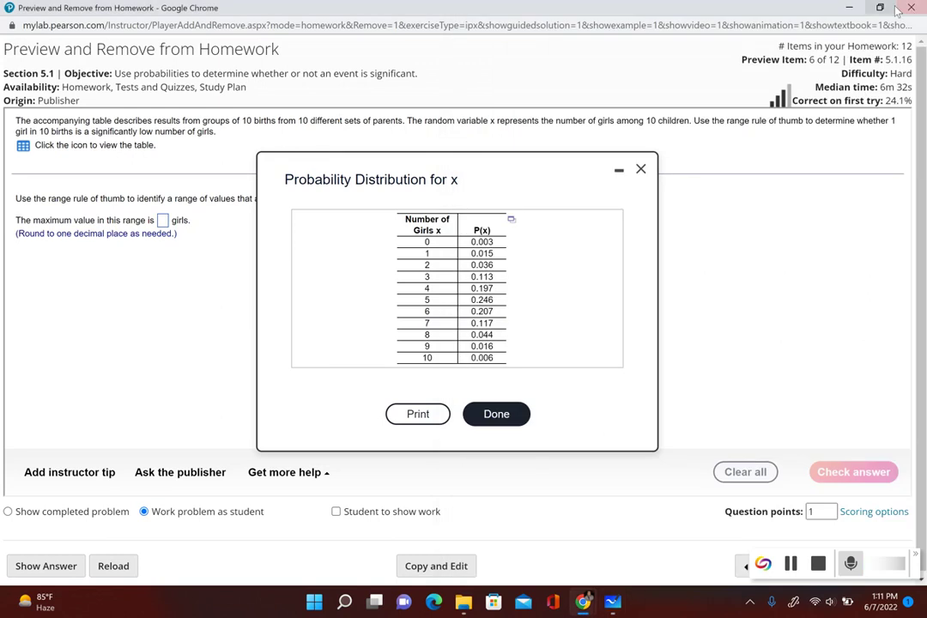
mouse_move(889, 11)
click(796, 43)
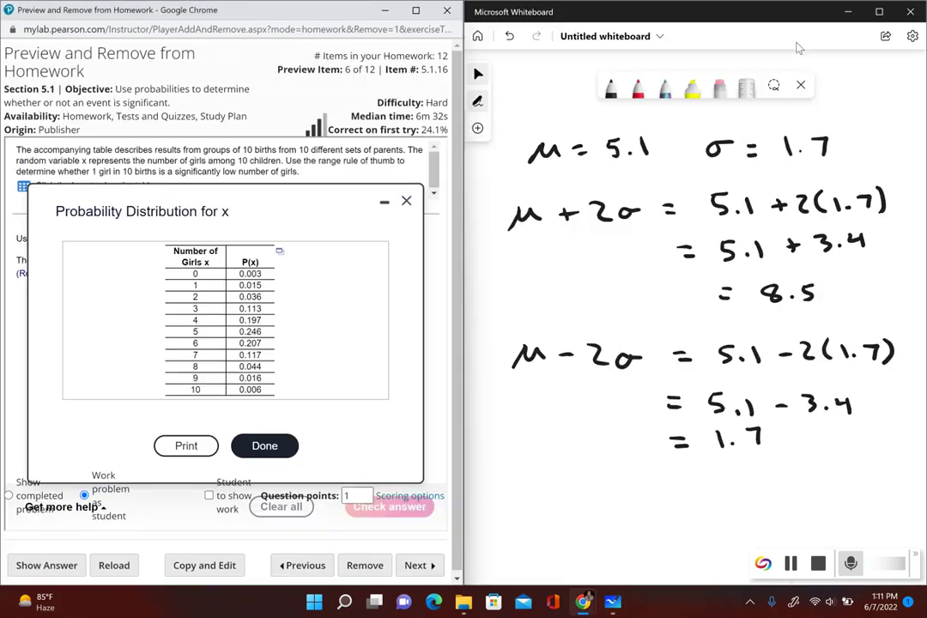
click(407, 201)
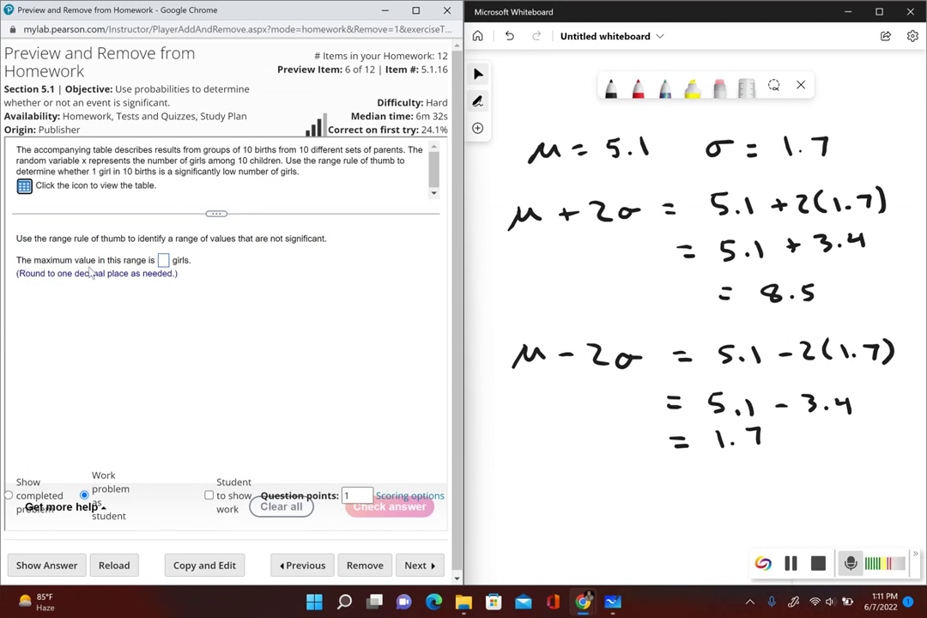
Enter 8.5 as the maximum and 1.7 as the minimum usual number of girls
click(163, 262)
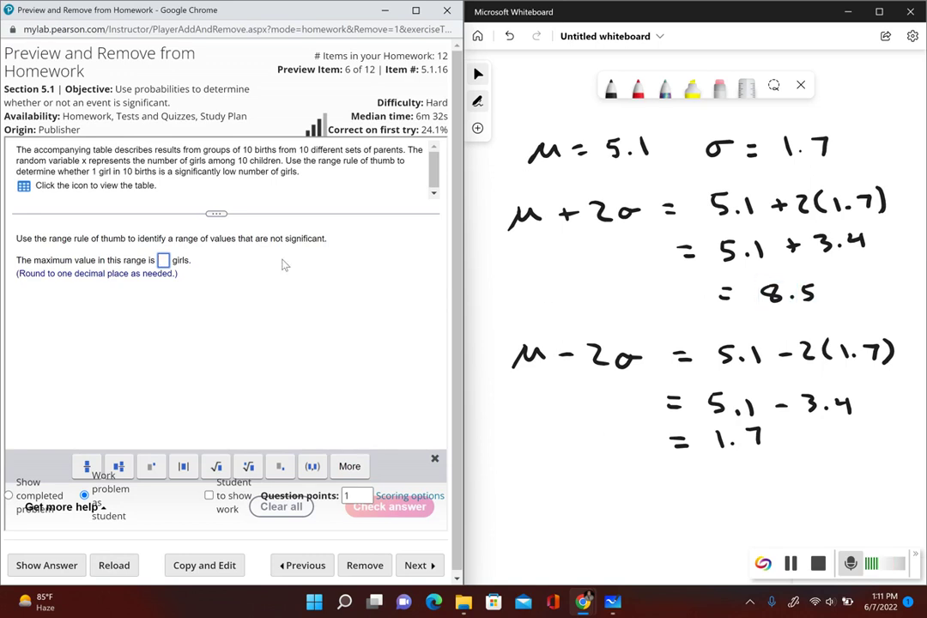
text(8.5)
key(Return)
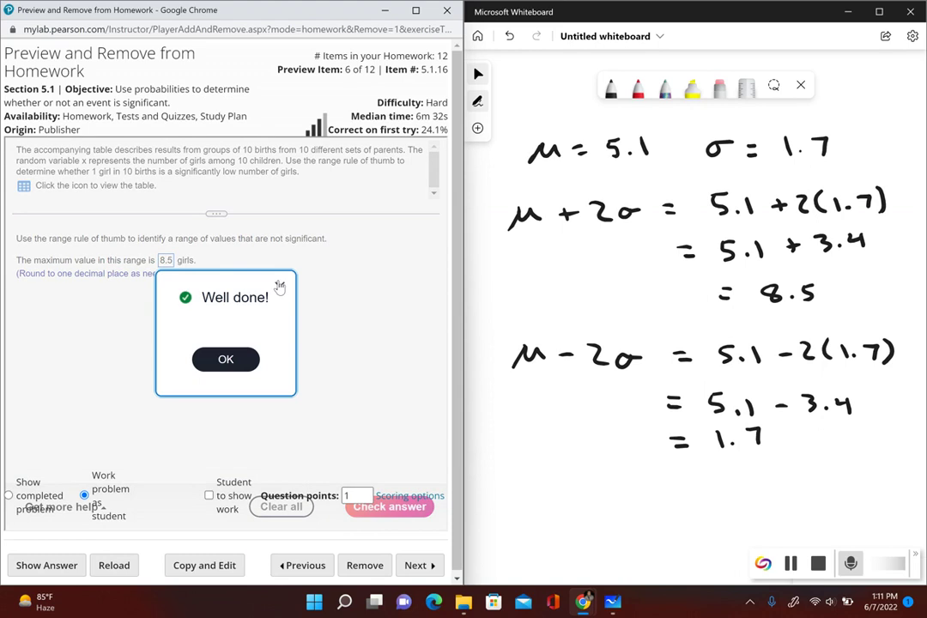
click(237, 360)
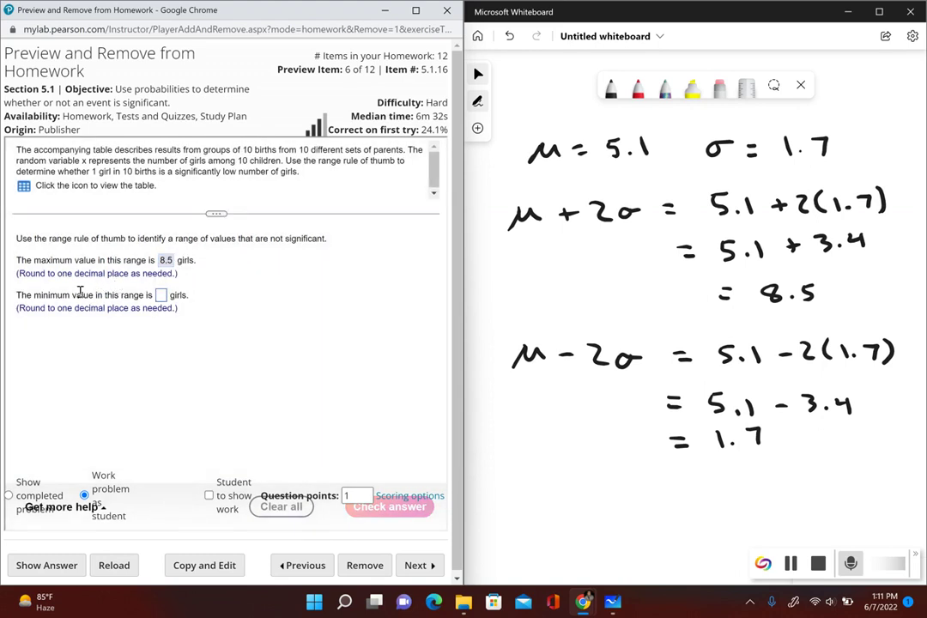
click(161, 296)
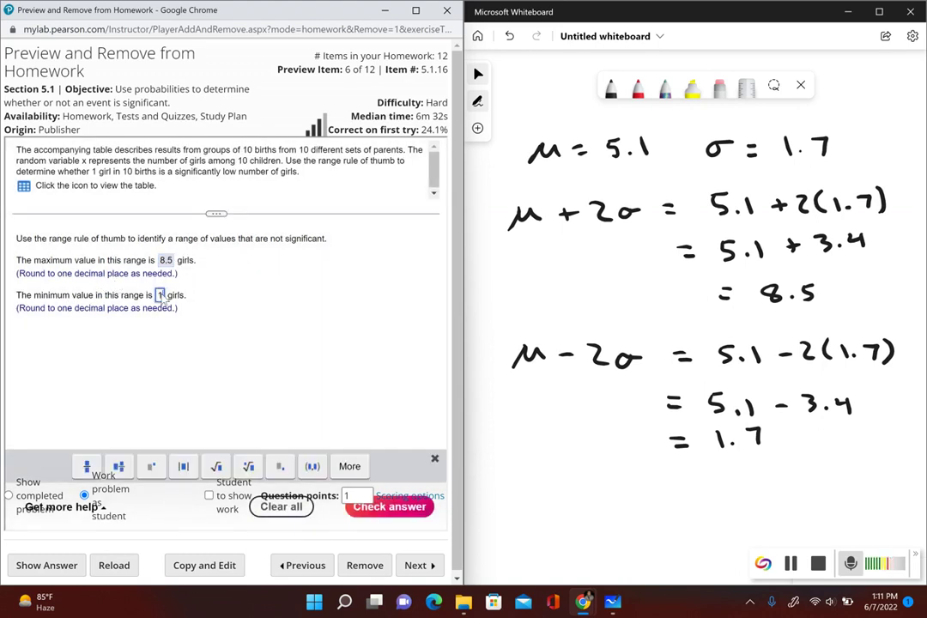
text(1.7)
key(Return)
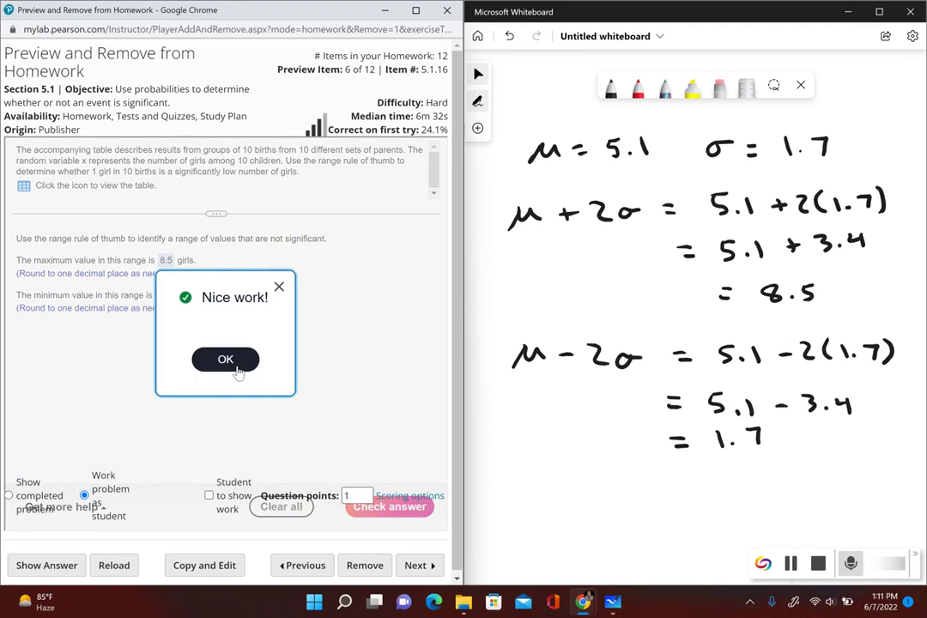
click(233, 366)
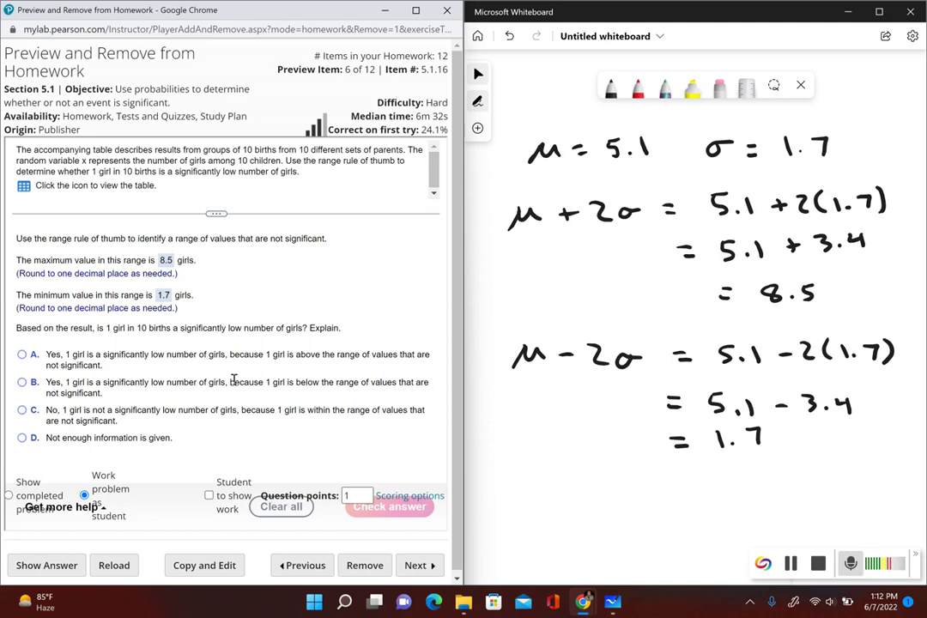
Select option B, that 1 girl is significantly low, and check the answer
click(22, 382)
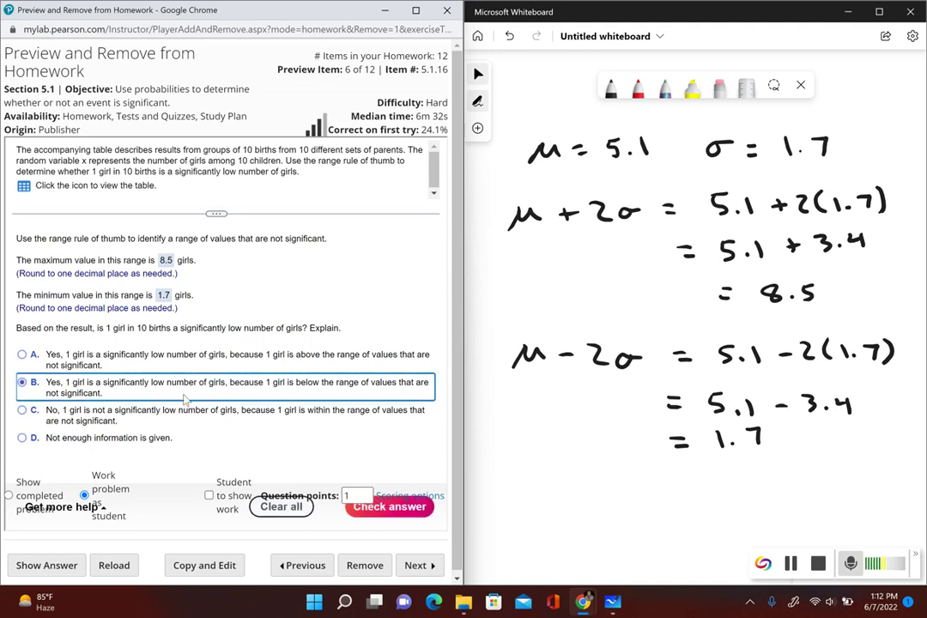
click(390, 506)
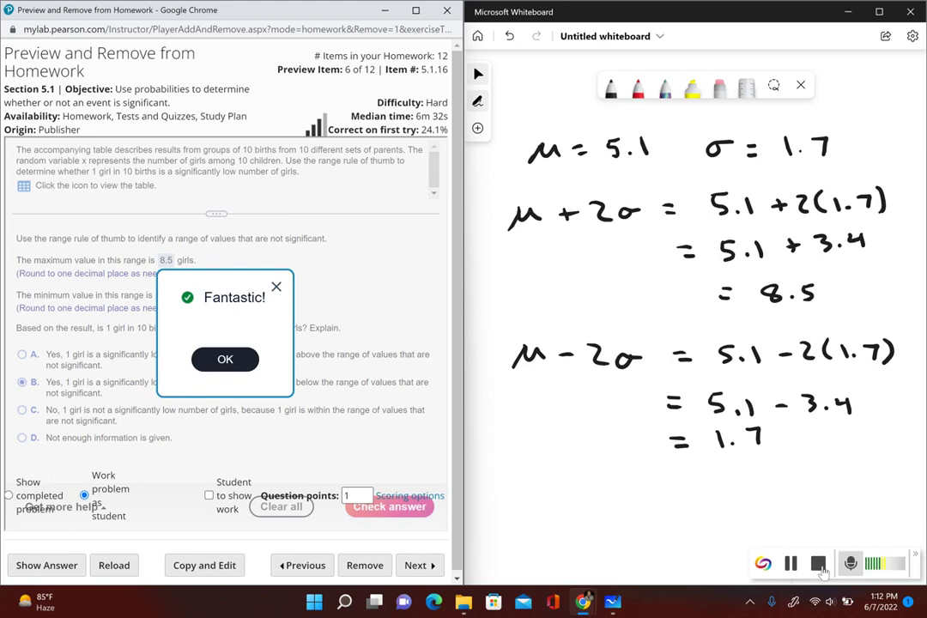